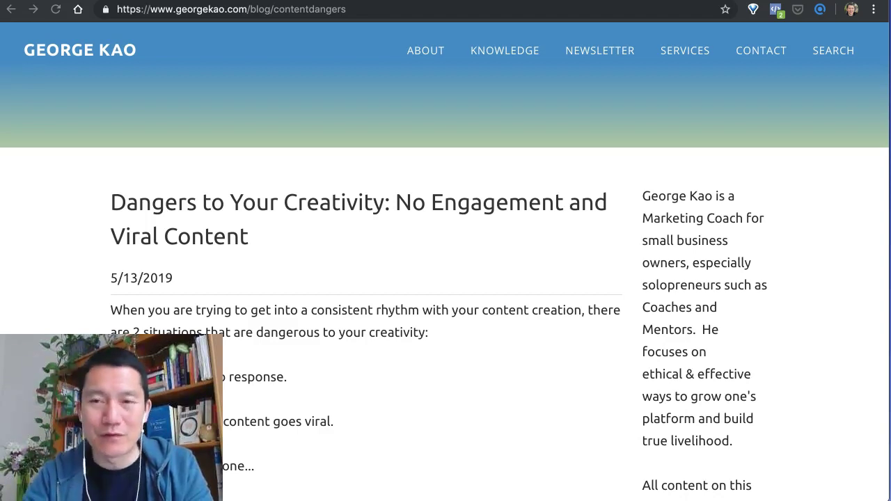
- Inspect the copied /blog/contentdangers URL in Google Search Console and request indexing for it
{"action": "left_click", "coordinate": [249, 10]}
{"action": "key", "text": "super+c"}
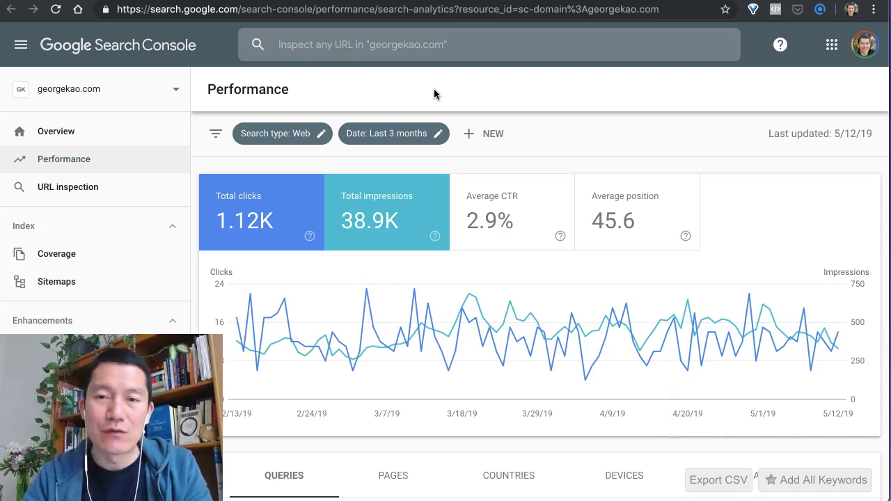
{"action": "left_click", "coordinate": [155, 50]}
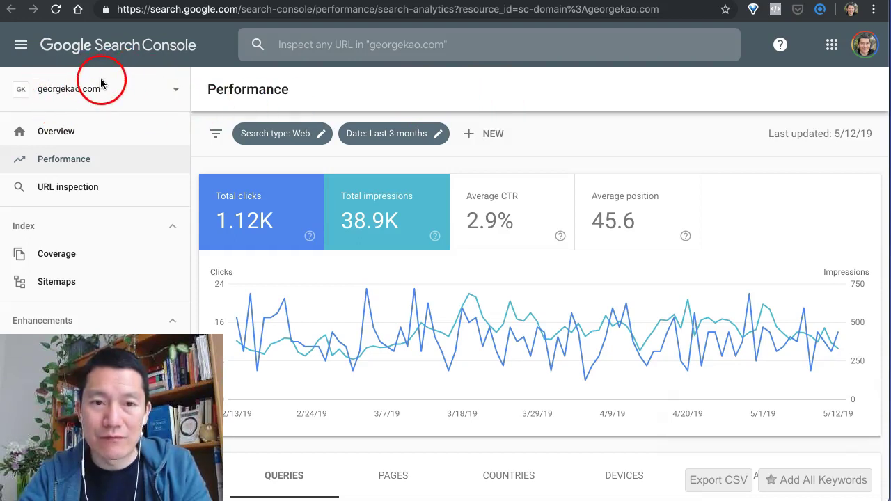
{"action": "left_click", "coordinate": [84, 195]}
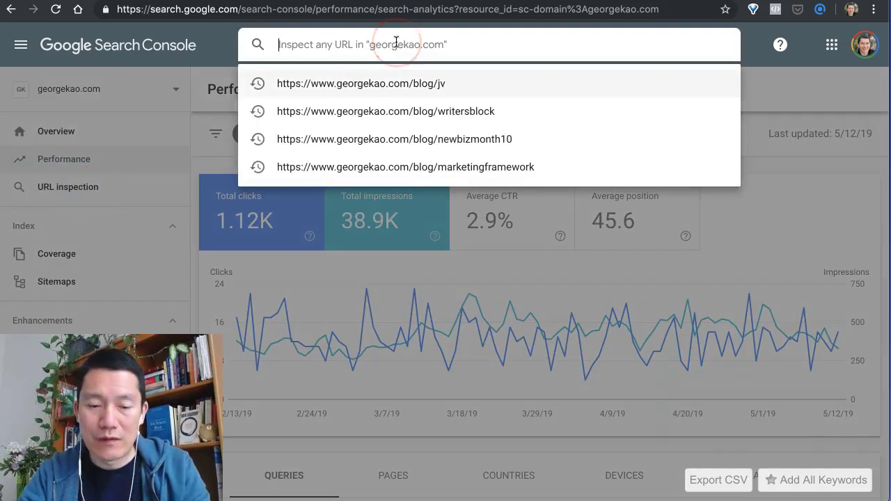
{"action": "key", "text": "super+v"}
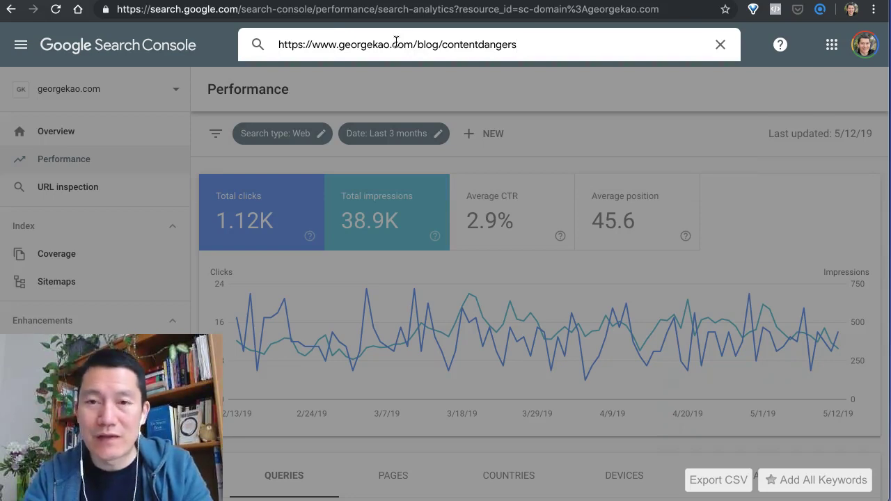
{"action": "key", "text": "Return"}
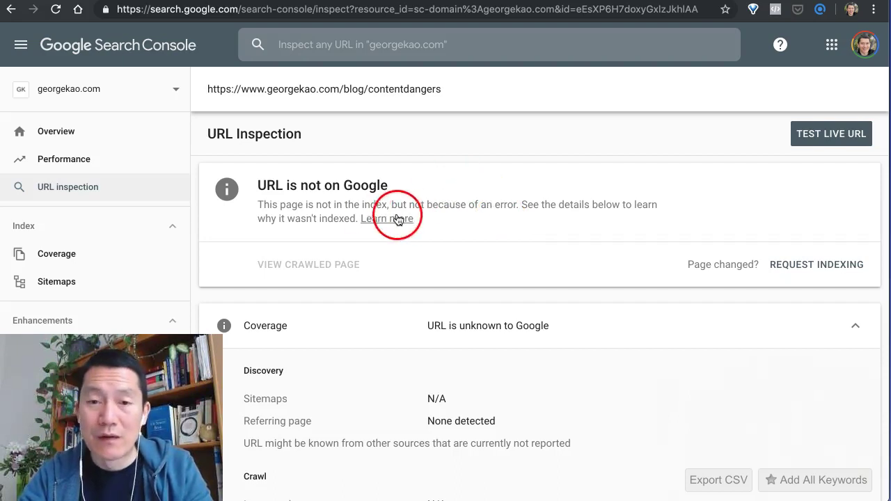
{"action": "left_click", "coordinate": [819, 268]}
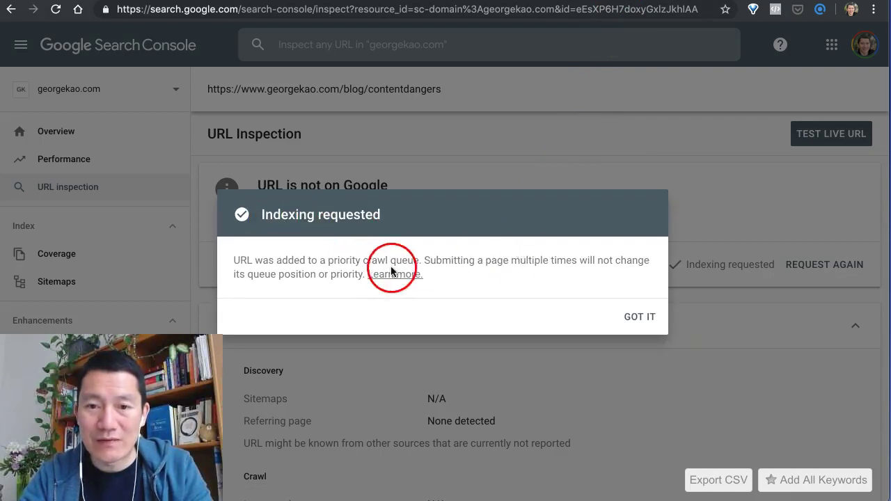
{"action": "left_click", "coordinate": [641, 319]}
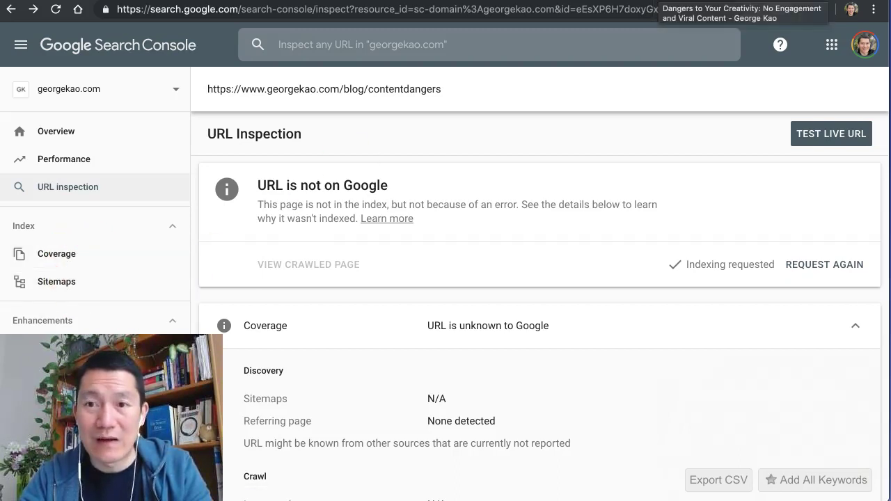
- Switch to the website, open the blog post "Can Affiliate Marketing be Authentic?" from the blog list, and copy its URL
{"action": "left_click", "coordinate": [607, 14]}
{"action": "mouse_move", "coordinate": [529, 63]}
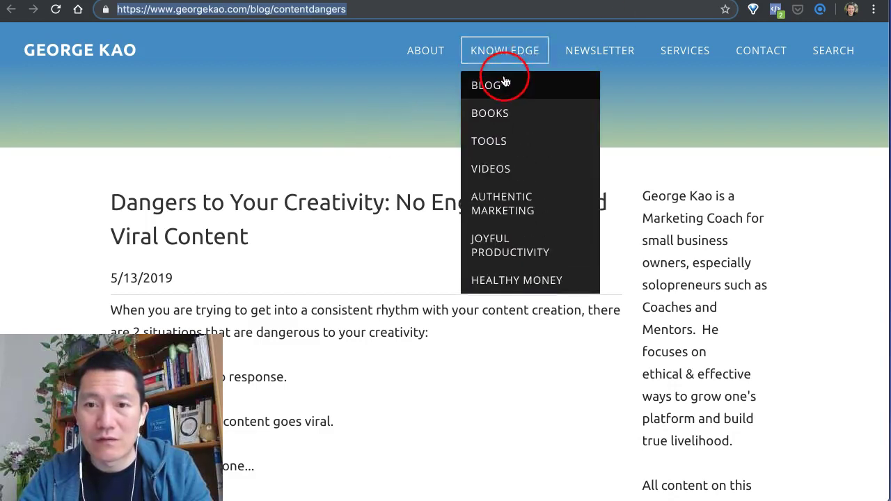
{"action": "left_click", "coordinate": [506, 86]}
{"action": "scroll", "coordinate": [294, 200], "scroll_direction": "down", "scroll_amount": 6}
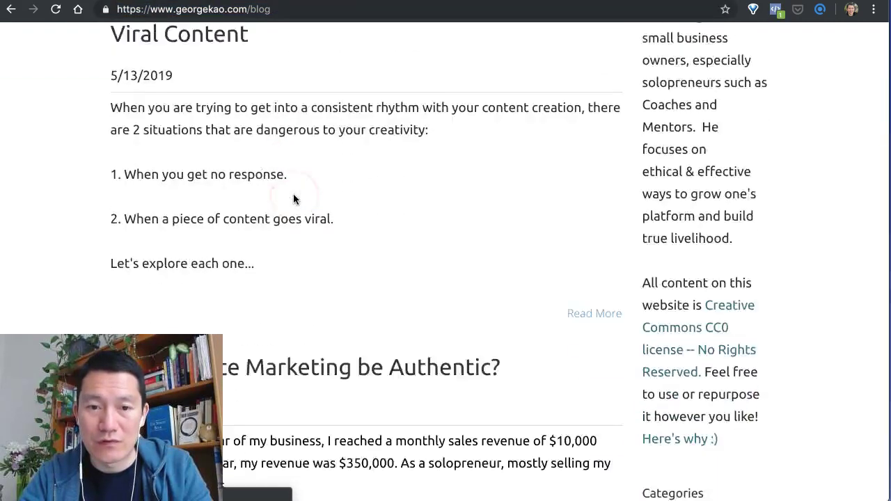
{"action": "left_click", "coordinate": [259, 174]}
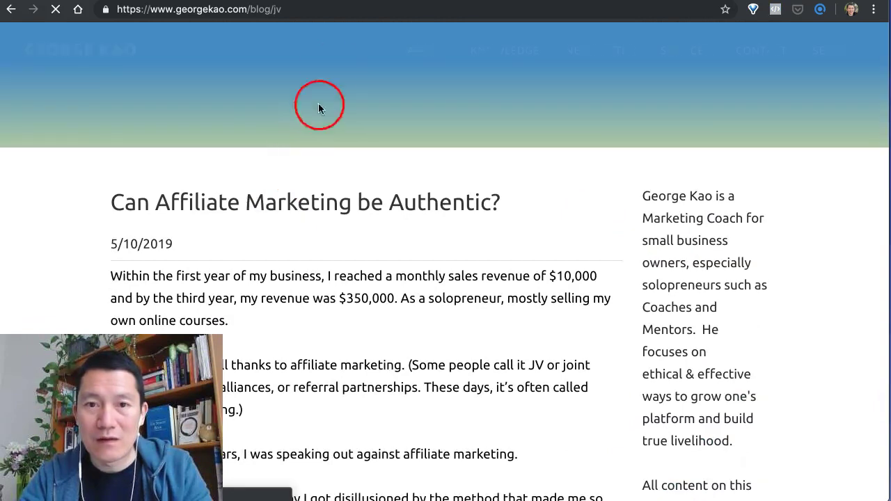
{"action": "left_click", "coordinate": [312, 9]}
{"action": "key", "text": "ctrl+c"}
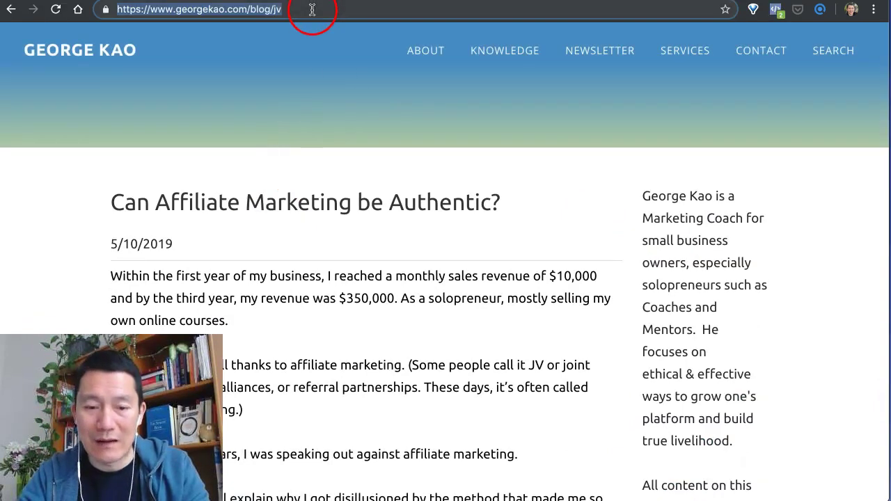
- Return to Google Search Console and inspect the copied /blog/jv URL
{"action": "key", "text": "ctrl+Tab"}
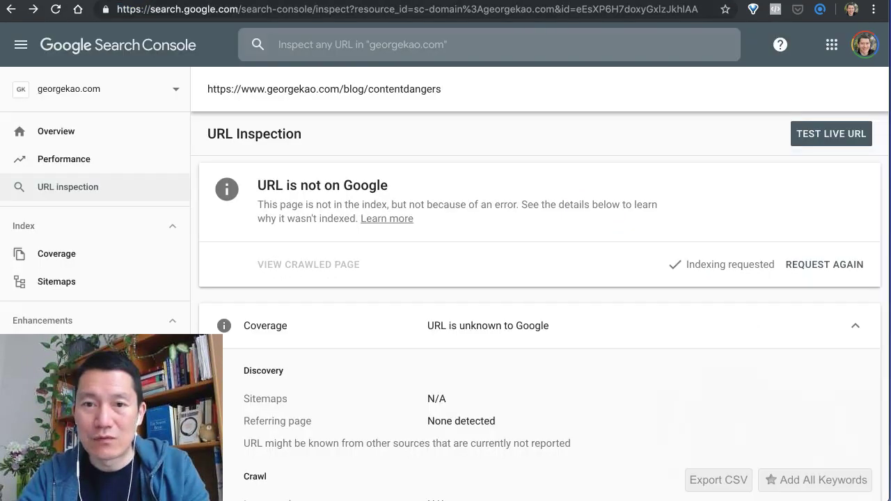
{"action": "left_click", "coordinate": [57, 190]}
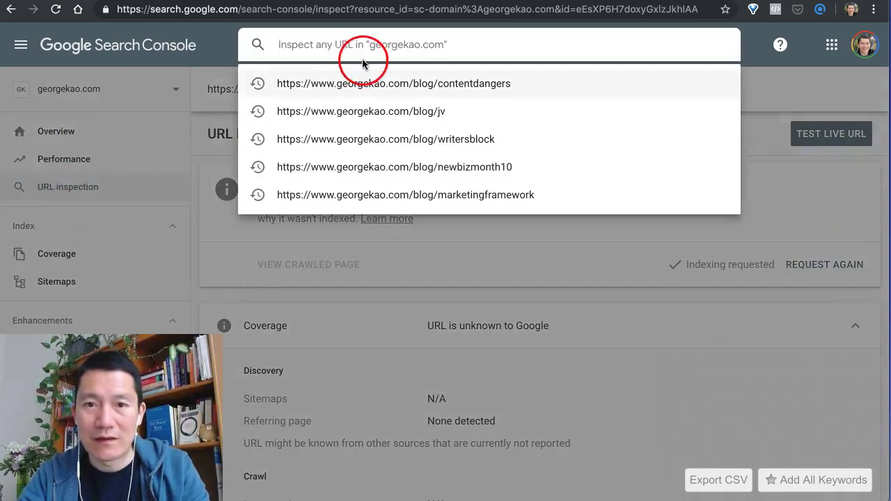
{"action": "key", "text": "ctrl+v"}
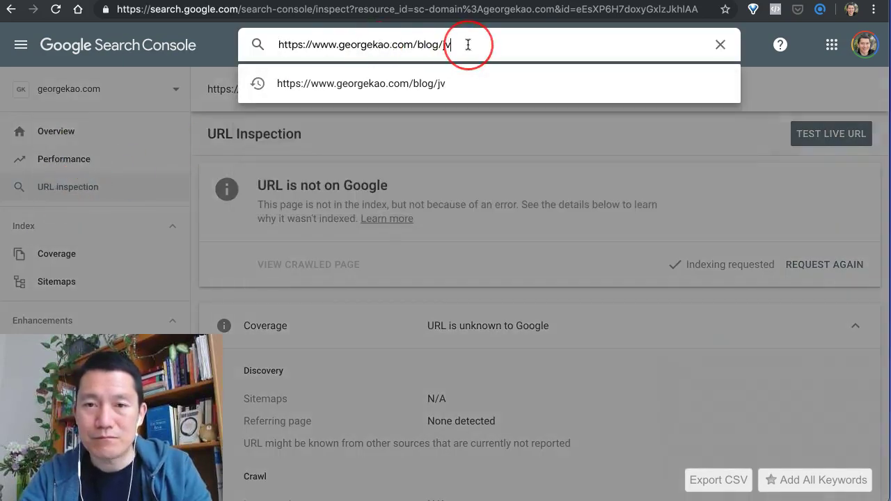
{"action": "key", "text": "Return"}
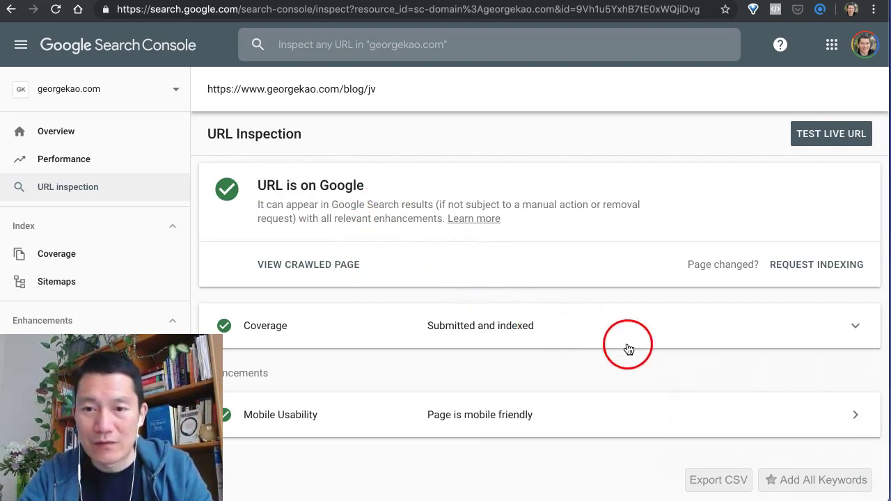
- Expand the coverage details of the inspected page and examine its discovery, crawl and indexing information
{"action": "left_click", "coordinate": [858, 326]}
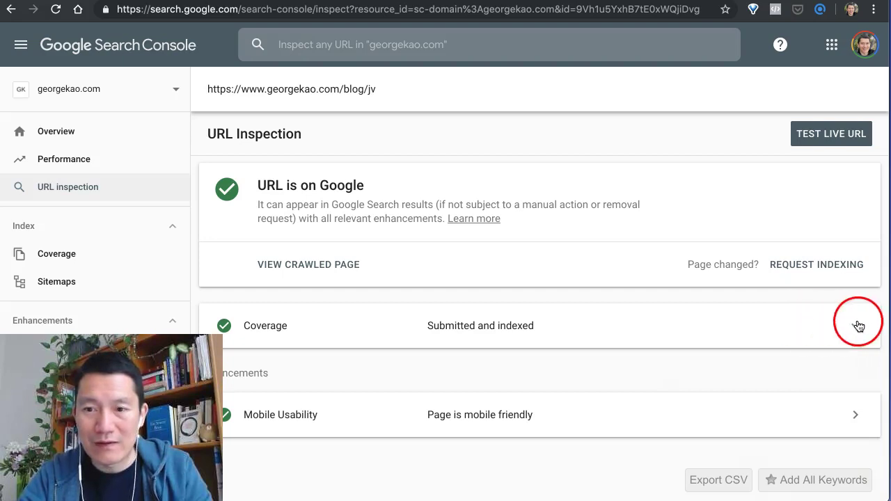
{"action": "left_click", "coordinate": [855, 325]}
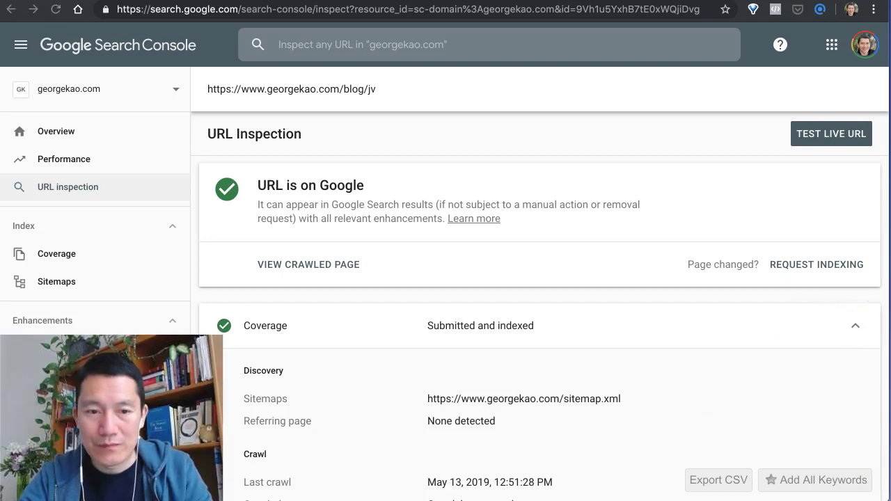
{"action": "left_click", "coordinate": [501, 299]}
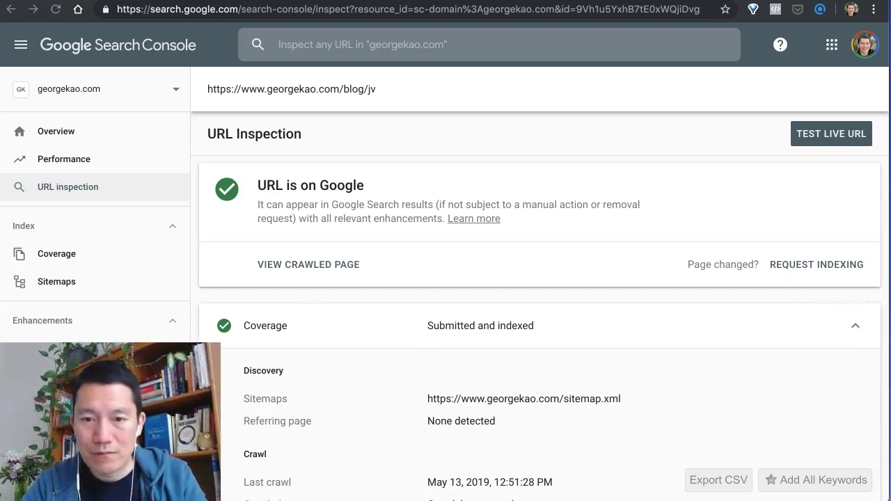
{"action": "left_click", "coordinate": [623, 288]}
{"action": "scroll", "coordinate": [623, 287], "scroll_direction": "down", "scroll_amount": 3}
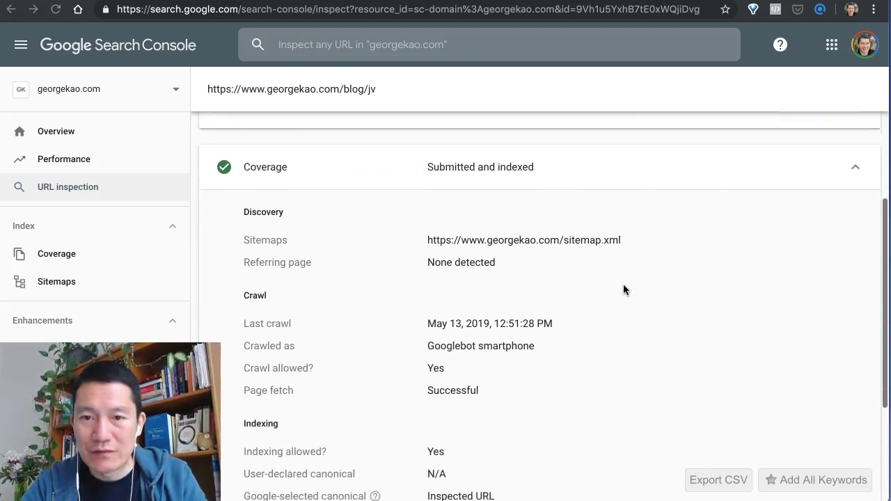
{"action": "left_click", "coordinate": [366, 195]}
{"action": "left_click", "coordinate": [445, 253]}
{"action": "scroll", "coordinate": [445, 254], "scroll_direction": "down", "scroll_amount": 2}
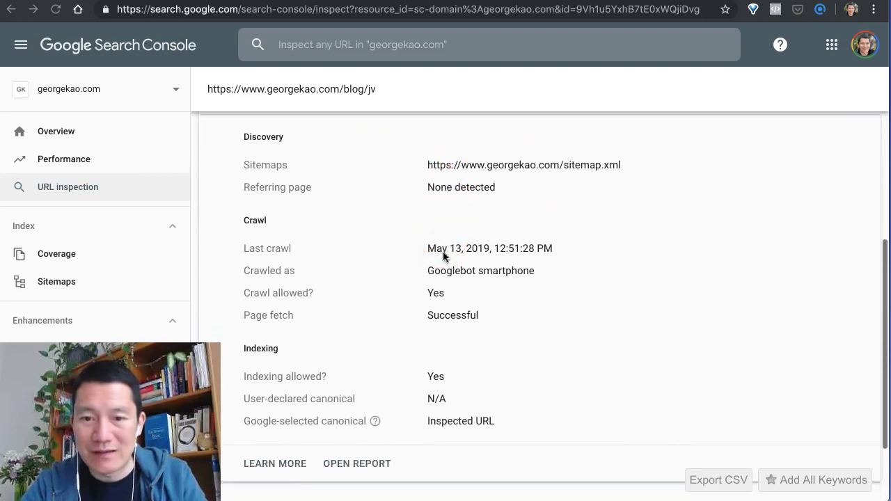
{"action": "left_click", "coordinate": [408, 299]}
{"action": "left_click", "coordinate": [299, 376]}
{"action": "left_click", "coordinate": [434, 374]}
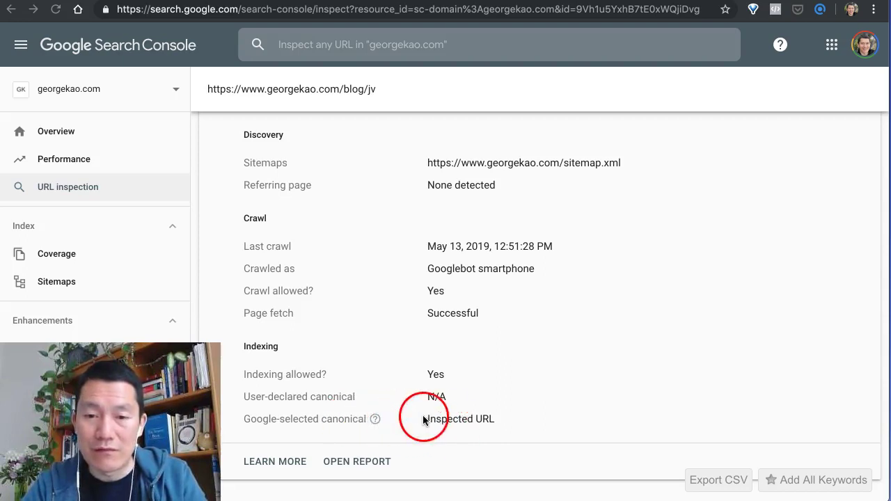
- Check the page's listed sitemap and compare the inspected URL with the Google-selected canonical entry
{"action": "triple_click", "coordinate": [530, 158]}
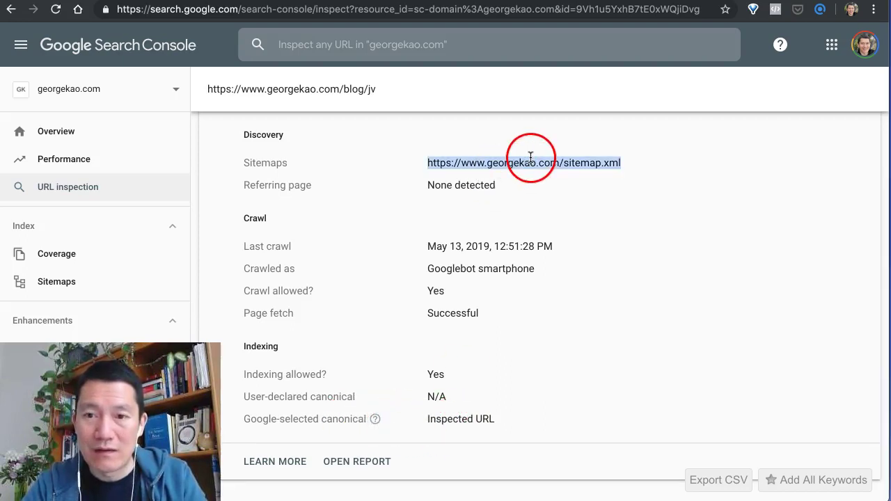
{"action": "left_click", "coordinate": [467, 358]}
{"action": "scroll", "coordinate": [467, 358], "scroll_direction": "up", "scroll_amount": 3}
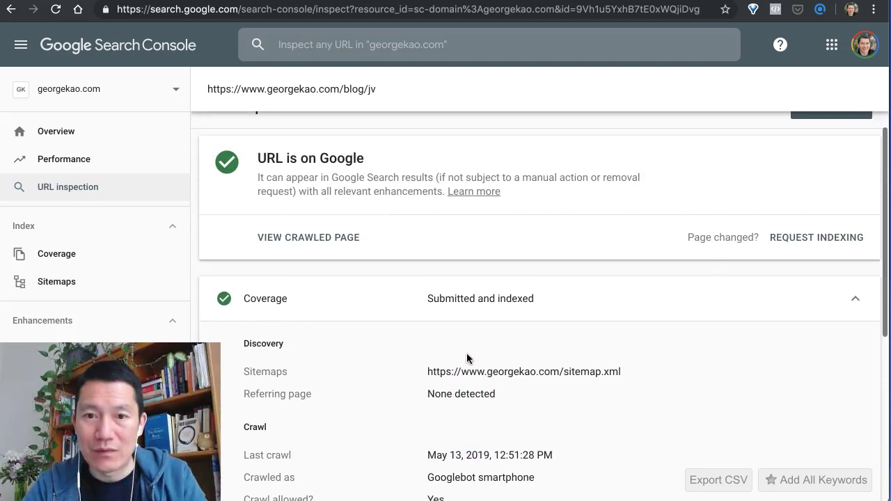
{"action": "scroll", "coordinate": [433, 255], "scroll_direction": "up", "scroll_amount": 1}
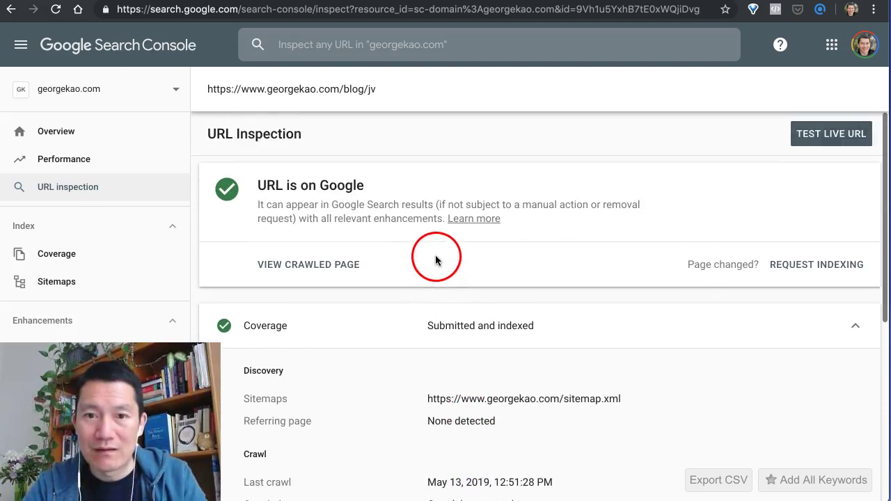
{"action": "triple_click", "coordinate": [288, 88]}
{"action": "scroll", "coordinate": [483, 237], "scroll_direction": "down", "scroll_amount": 4}
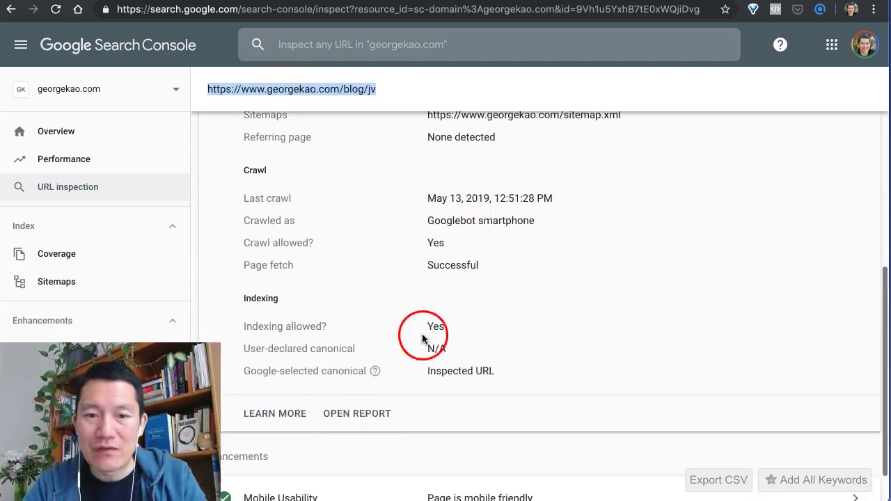
{"action": "left_click", "coordinate": [459, 371]}
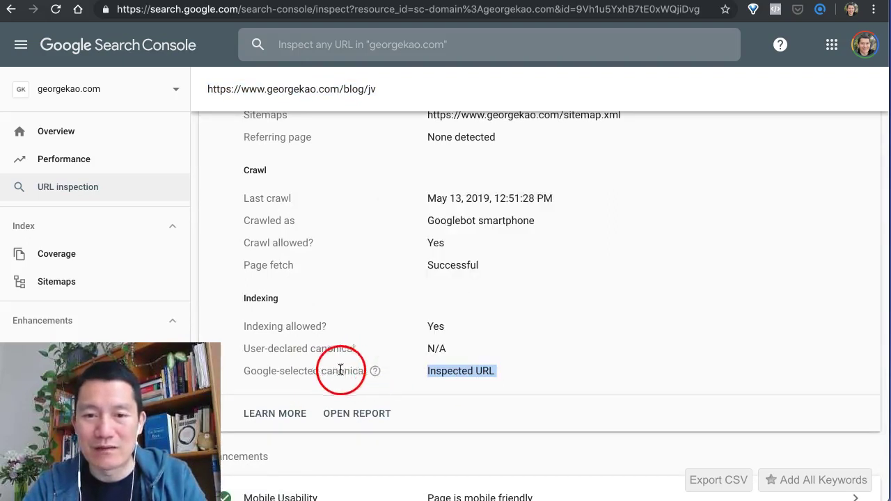
{"action": "left_click", "coordinate": [468, 371]}
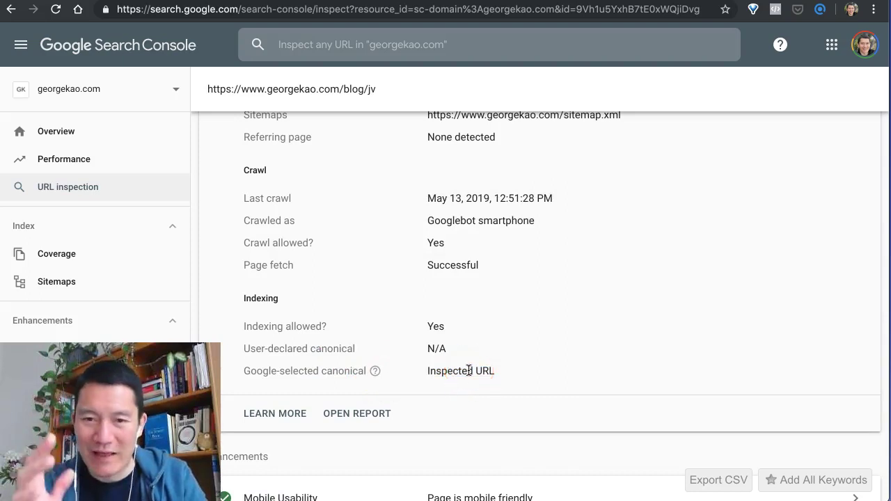